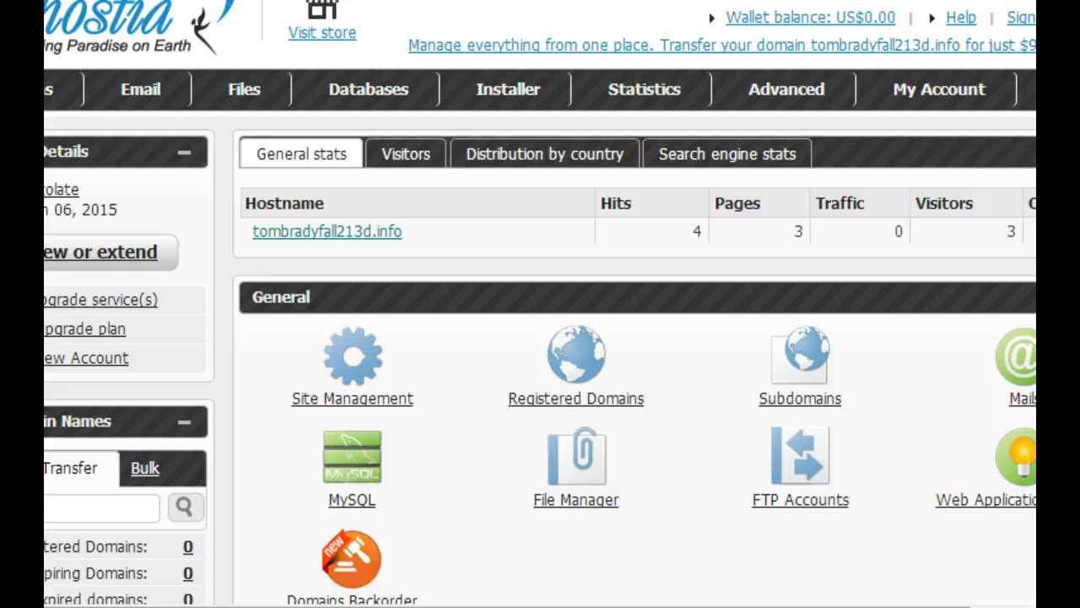
- Open the applications installer and start a new installation of WordPress version 3.6
{"action": "left_click", "coordinate": [460, 544]}
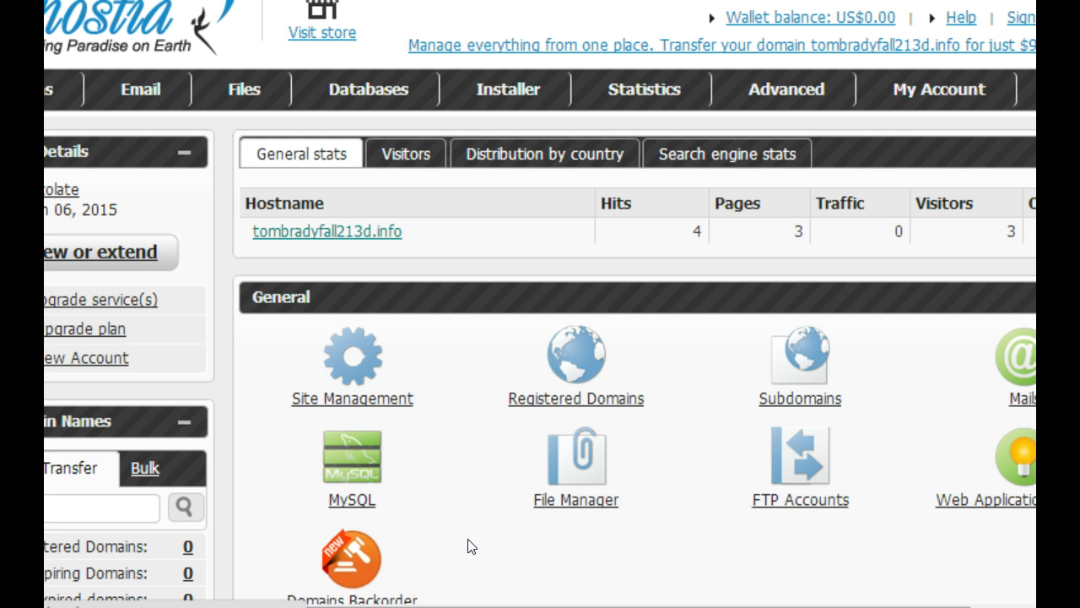
{"action": "mouse_move", "coordinate": [506, 98]}
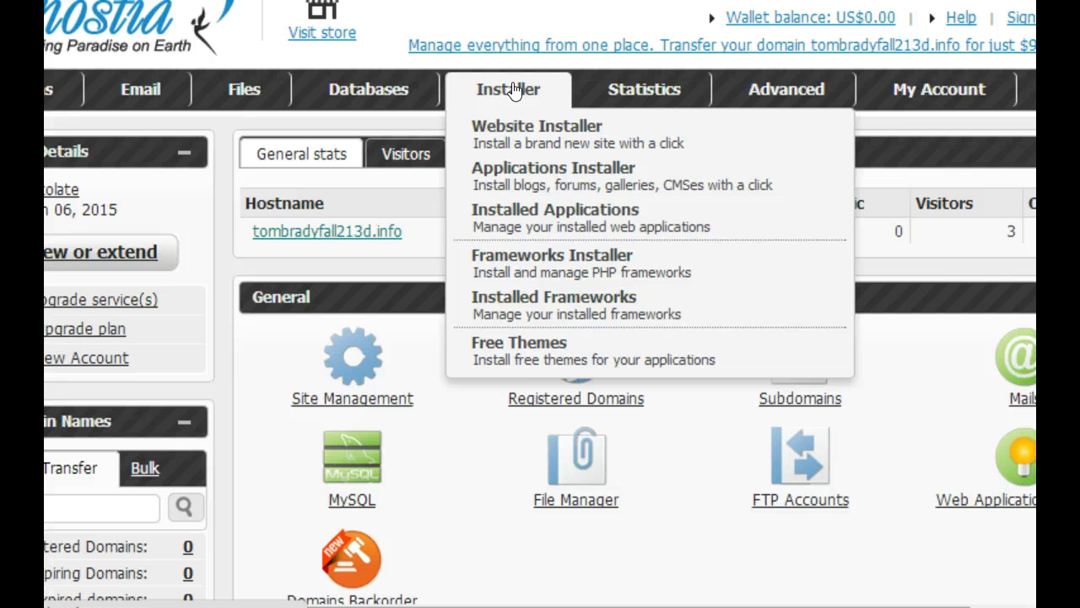
{"action": "left_click", "coordinate": [517, 177]}
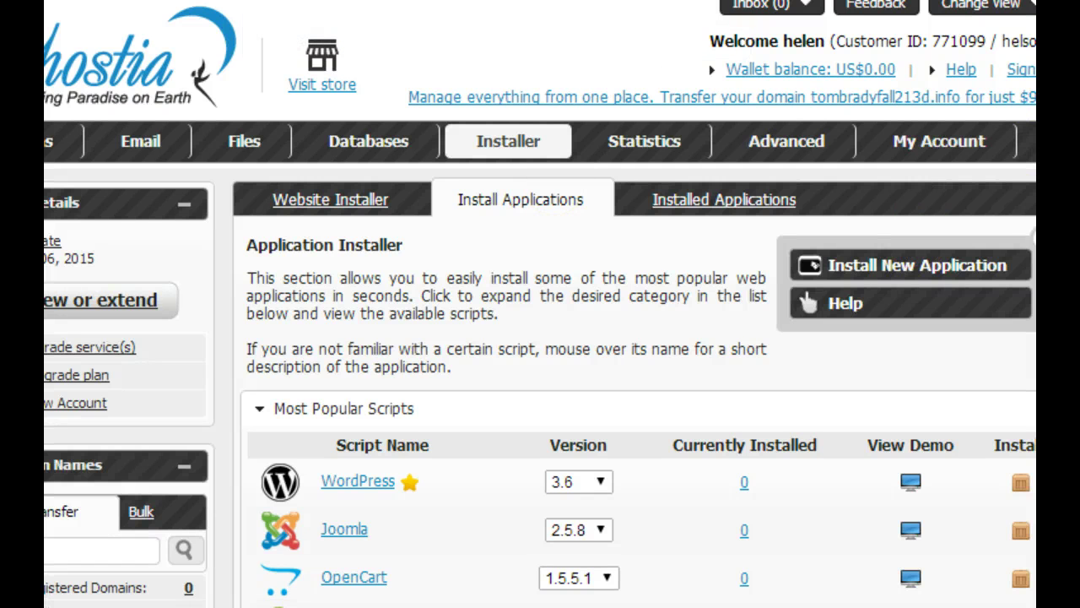
{"action": "scroll", "coordinate": [281, 267], "scroll_direction": "down", "scroll_amount": 5}
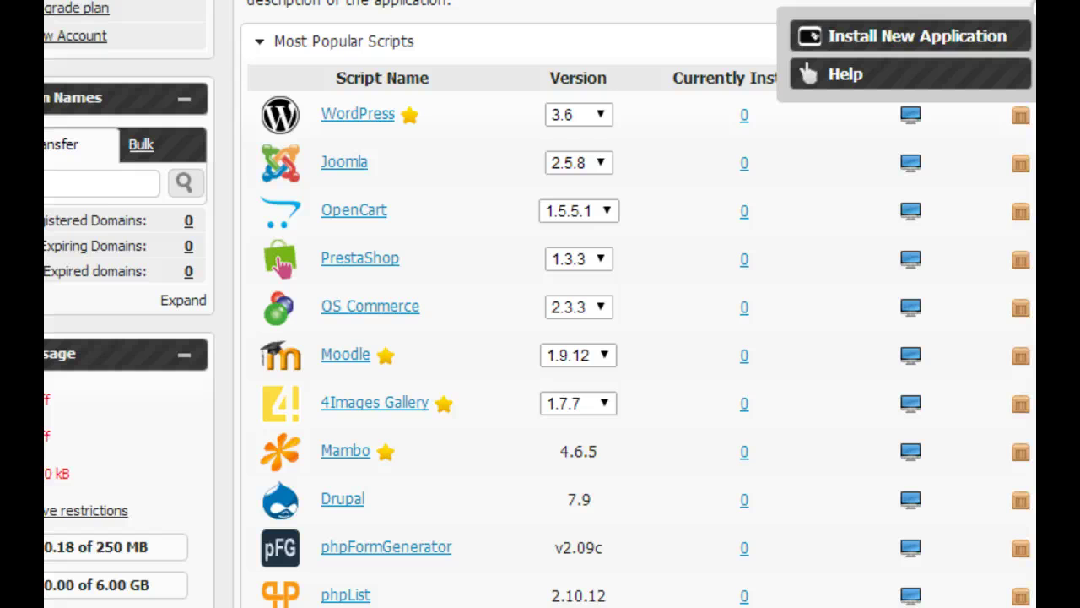
{"action": "scroll", "coordinate": [540, 304], "scroll_direction": "up", "scroll_amount": 2}
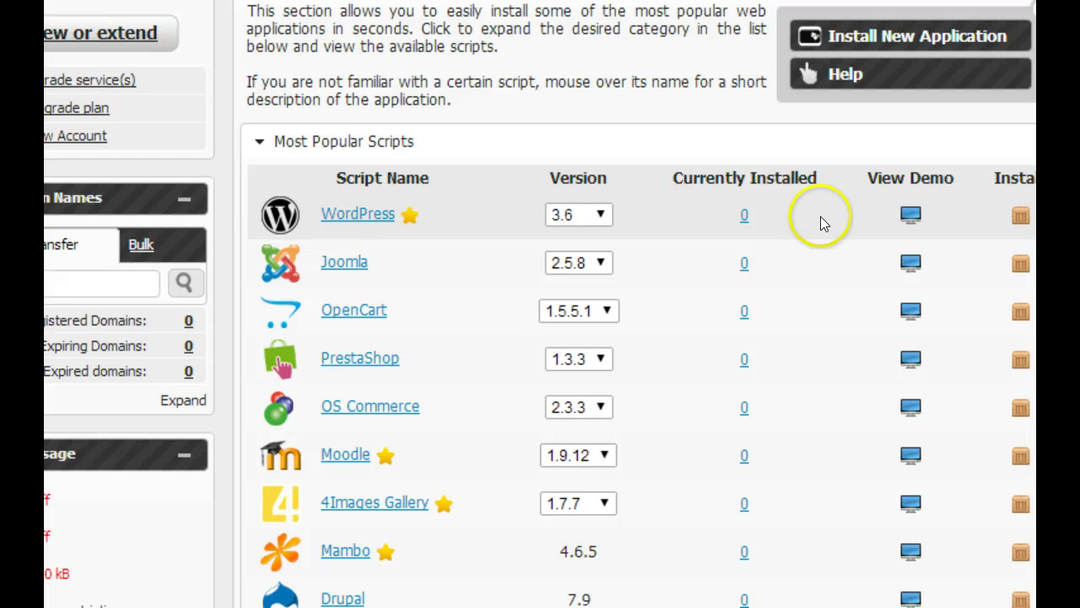
{"action": "left_click", "coordinate": [599, 216]}
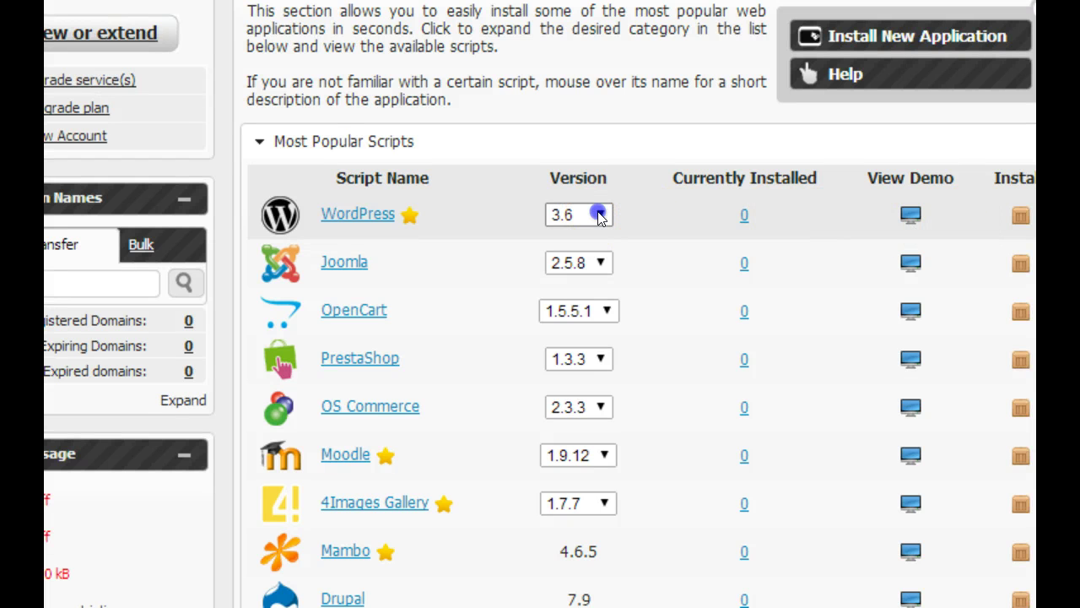
{"action": "left_click", "coordinate": [600, 216]}
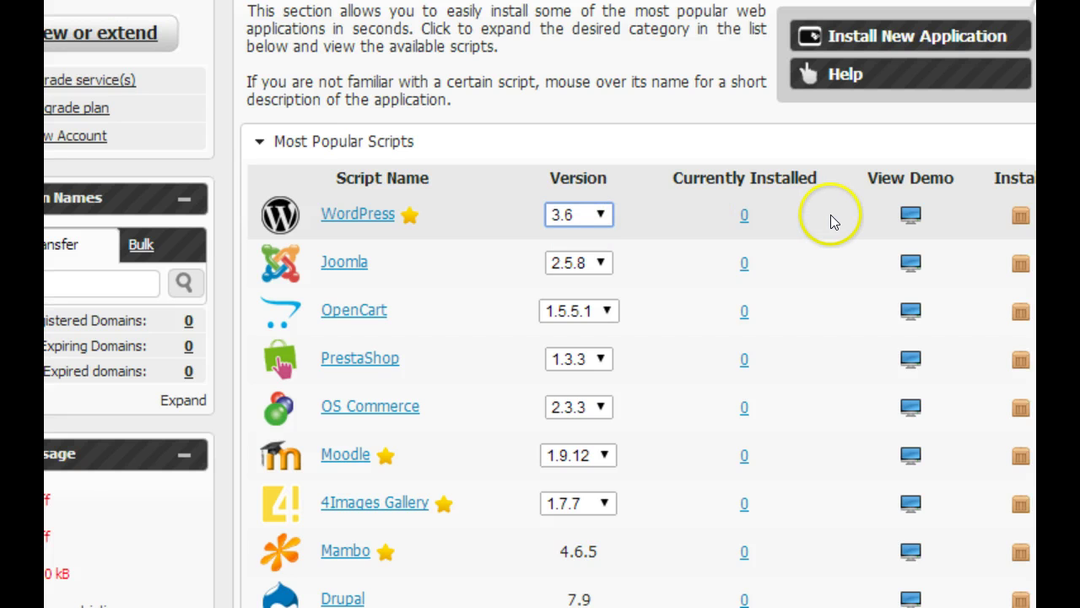
{"action": "left_click", "coordinate": [1020, 217]}
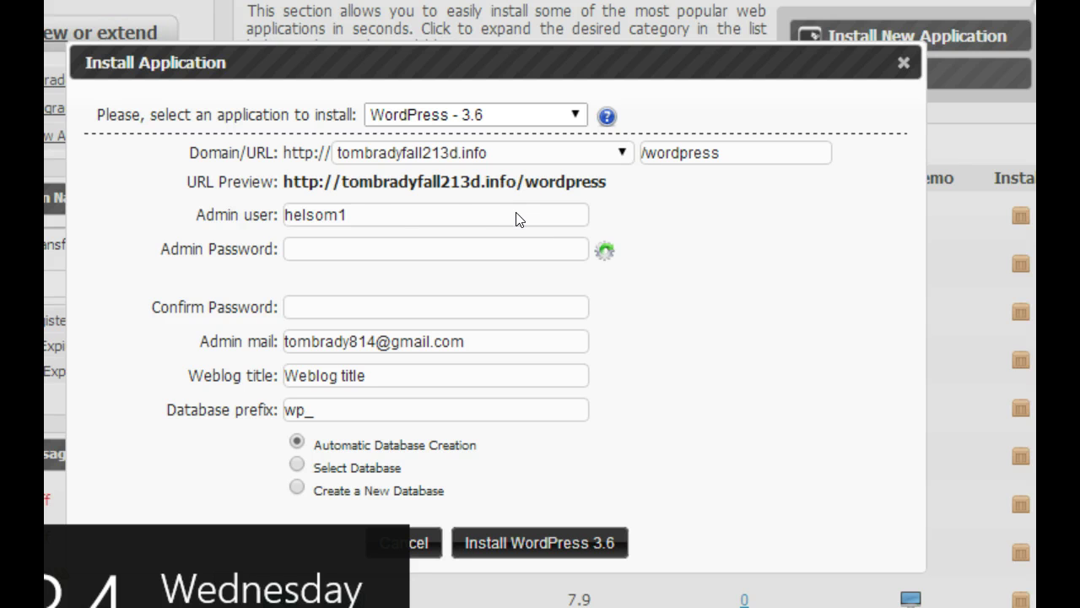
- Enter the WordPress admin password and repeat it in the confirmation field
{"action": "left_click", "coordinate": [316, 249]}
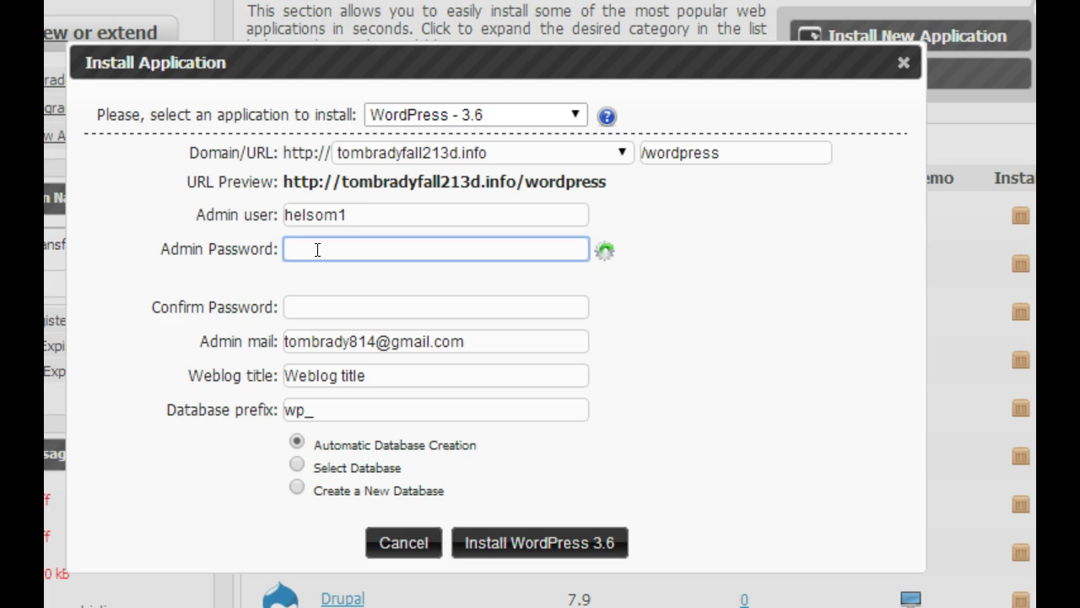
{"action": "type", "text": "••"}
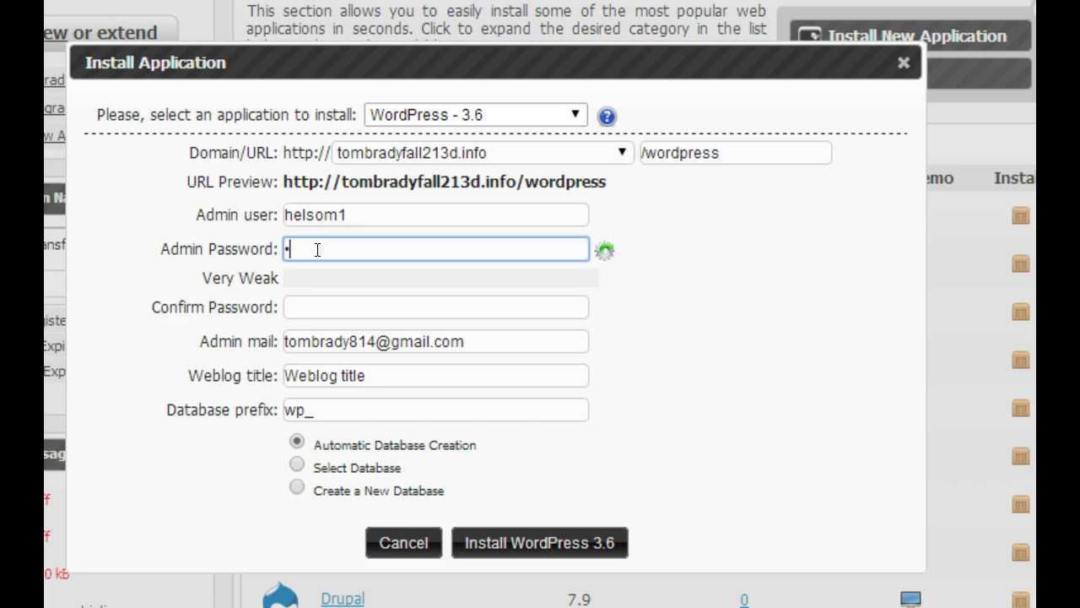
{"action": "type", "text": "••••••"}
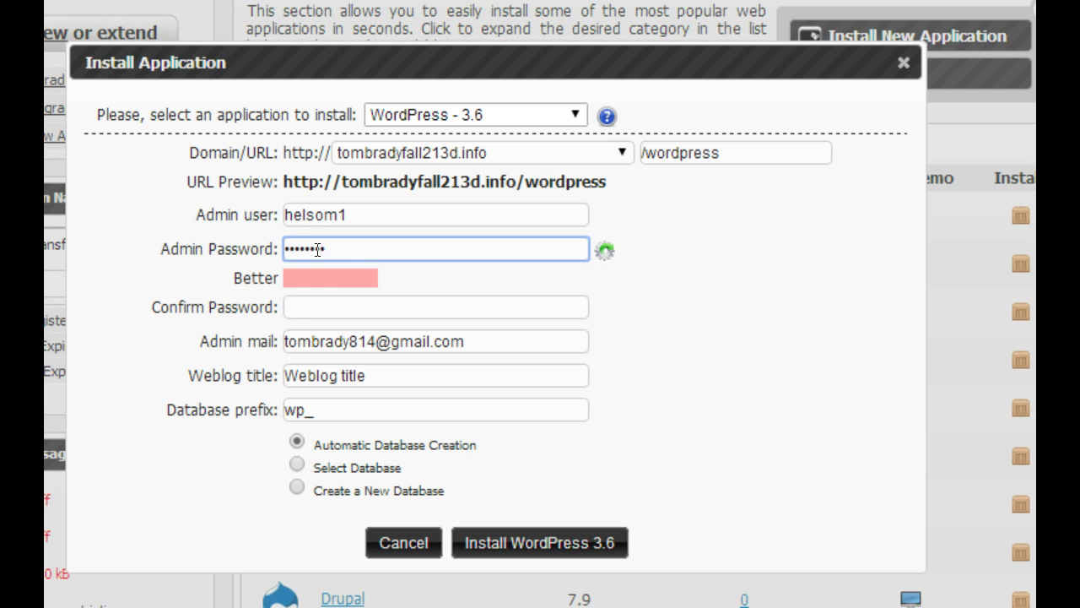
{"action": "left_click", "coordinate": [314, 308]}
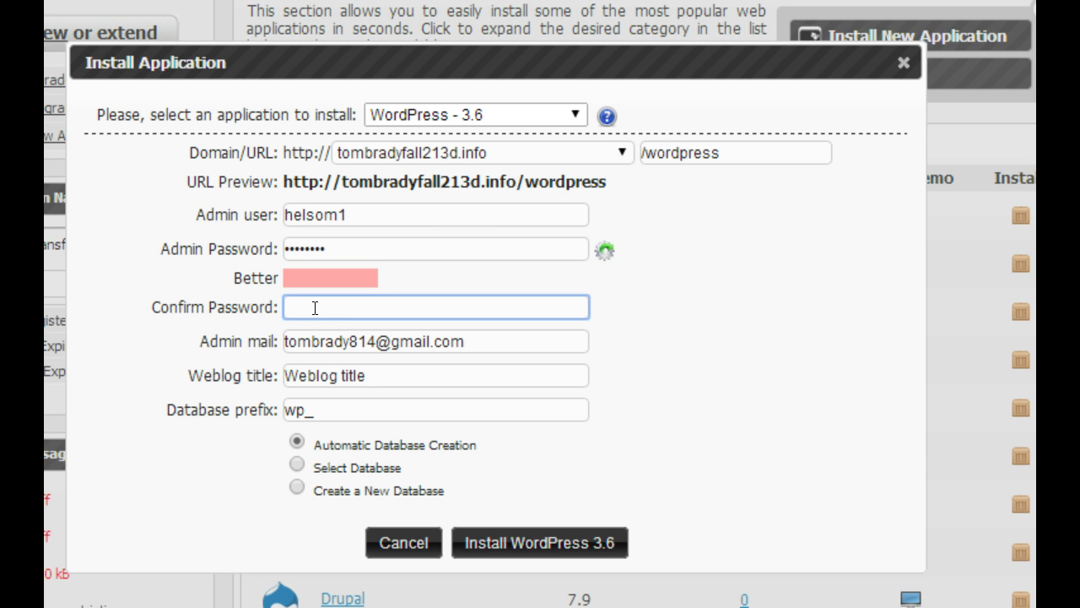
{"action": "type", "text": "••••••••"}
- Replace the default weblog title with Trident Tennis Center
{"action": "left_click", "coordinate": [385, 379]}
{"action": "left_click_drag", "start_coordinate": [386, 379], "coordinate": [261, 374]}
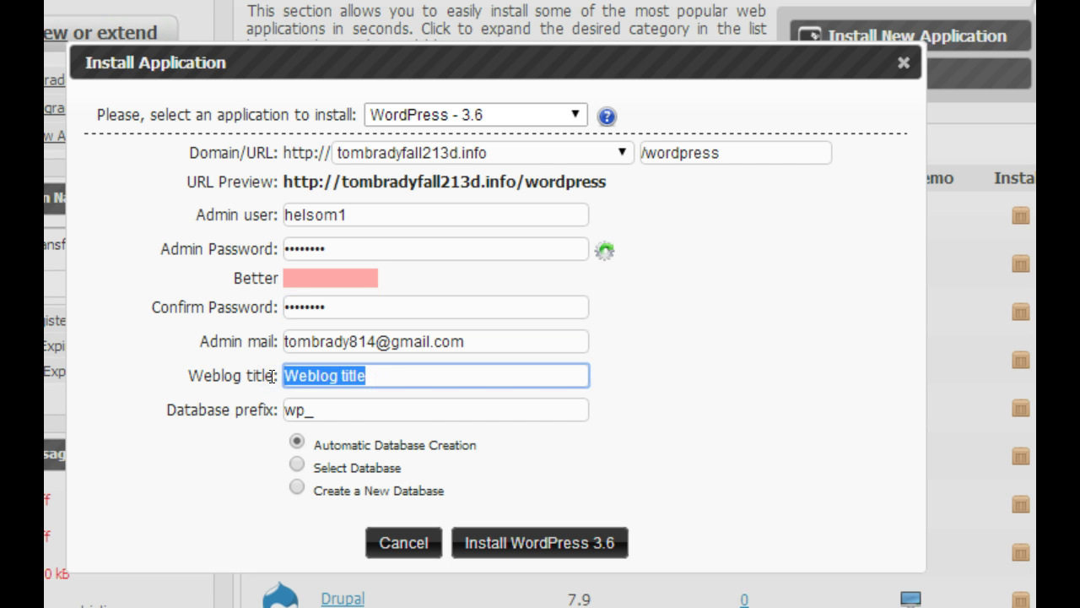
{"action": "type", "text": "Trident"}
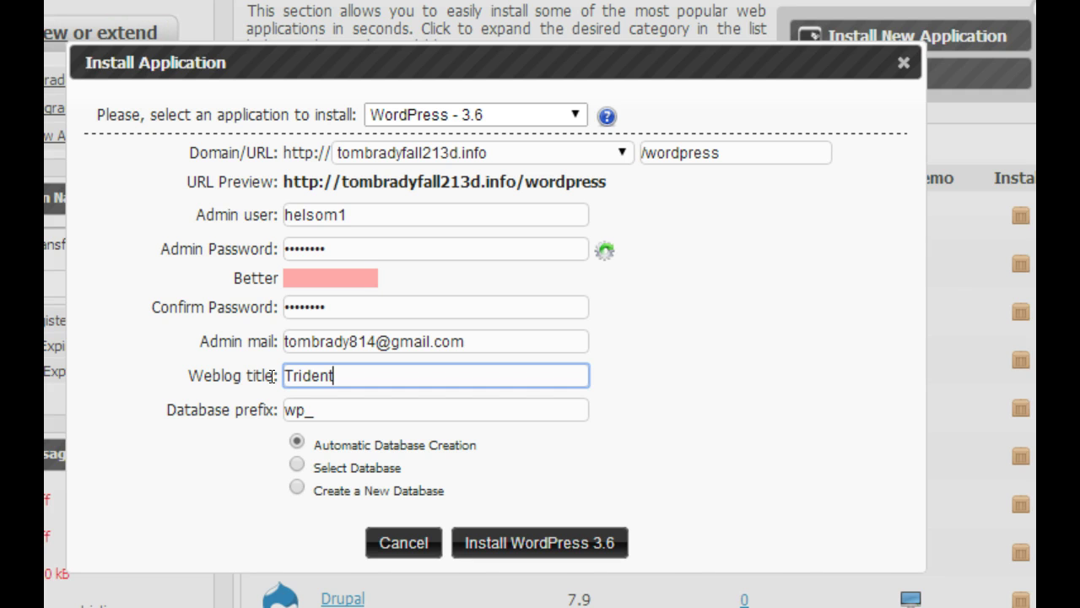
{"action": "type", "text": " Tennis Center"}
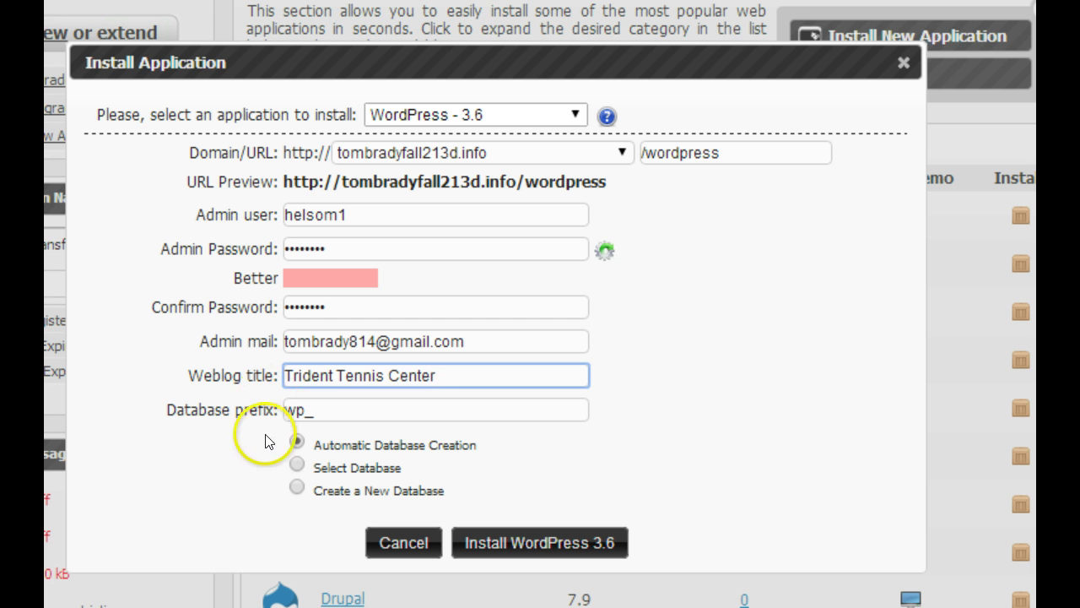
- Append trident_tennis to the wp_ database prefix and install WordPress 3.6 with automatic database creation
{"action": "left_click", "coordinate": [372, 417]}
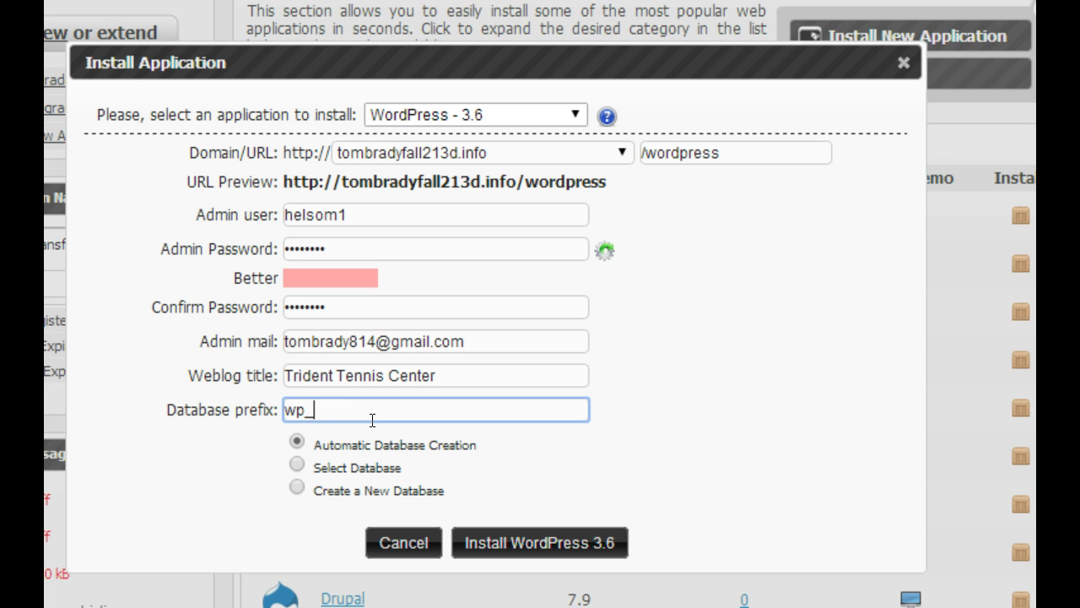
{"action": "type", "text": "T"}
{"action": "key", "text": "BackSpace"}
{"action": "type", "text": "trident_tennis"}
{"action": "left_click", "coordinate": [502, 546]}
{"action": "left_click", "coordinate": [527, 542]}
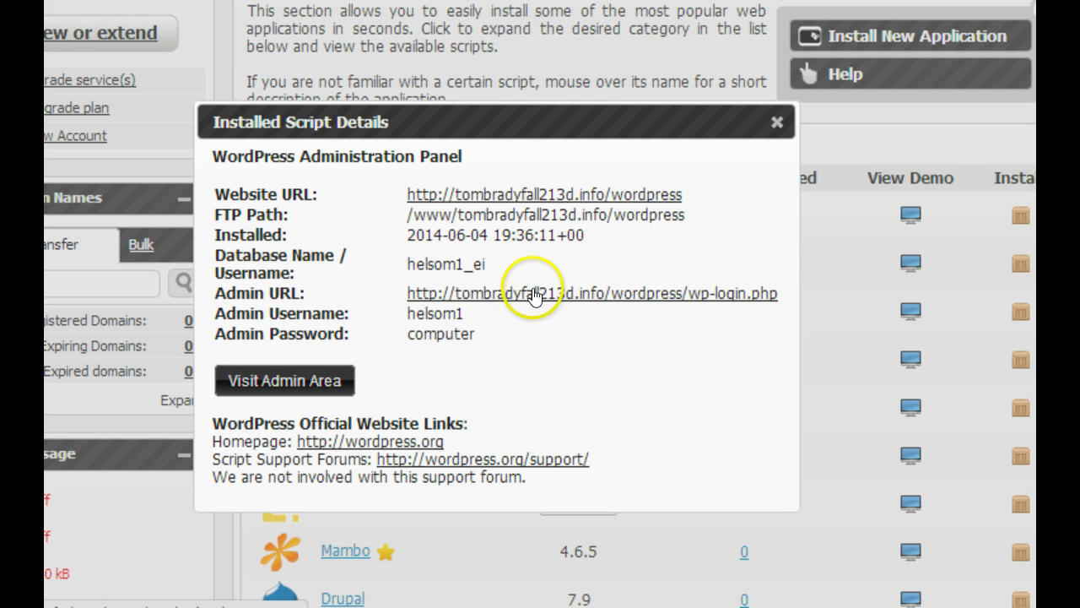
- Visit the new site's WordPress admin area and move the Hello world! post to the trash
{"action": "left_click", "coordinate": [300, 386]}
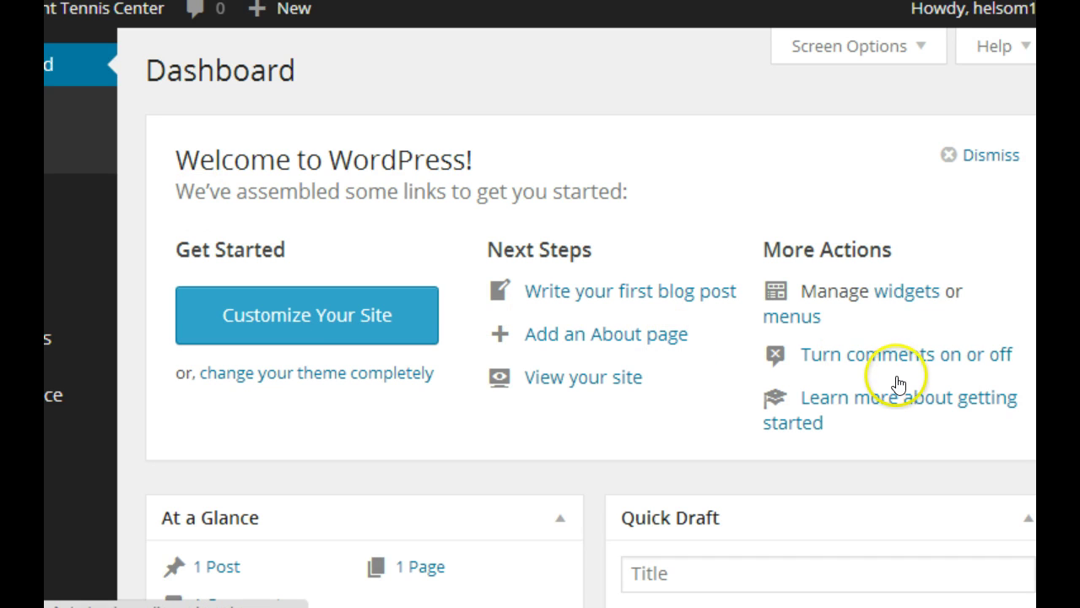
{"action": "mouse_move", "coordinate": [101, 206]}
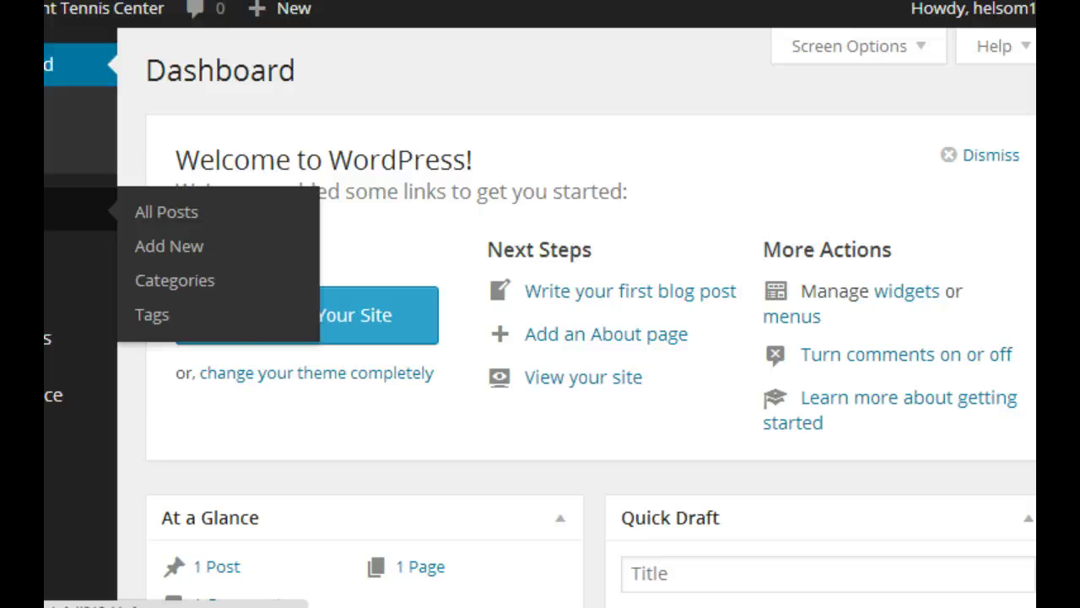
{"action": "left_click", "coordinate": [84, 209]}
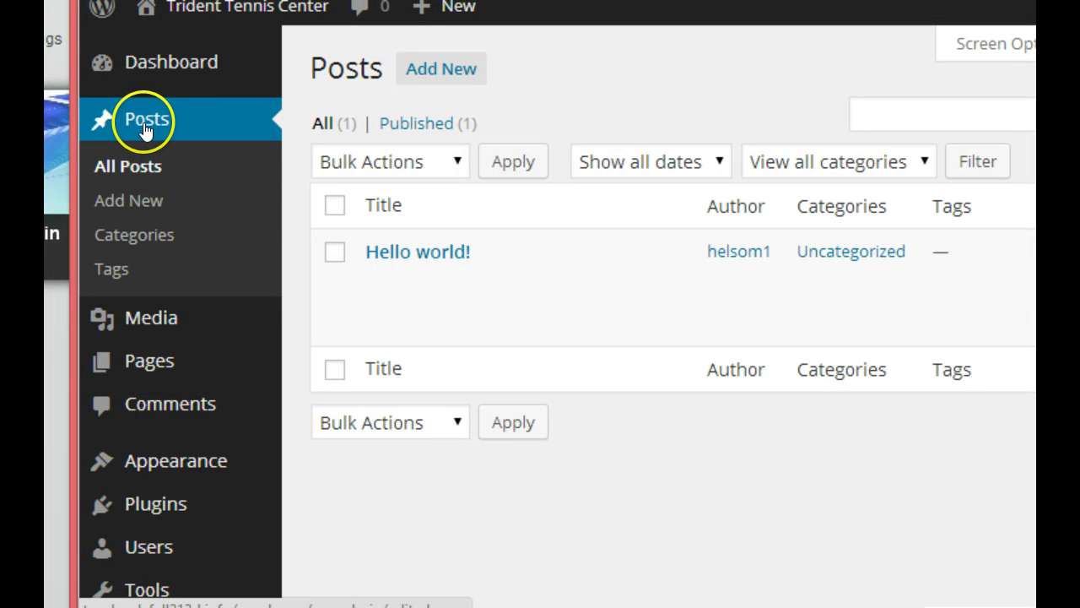
{"action": "mouse_move", "coordinate": [357, 259]}
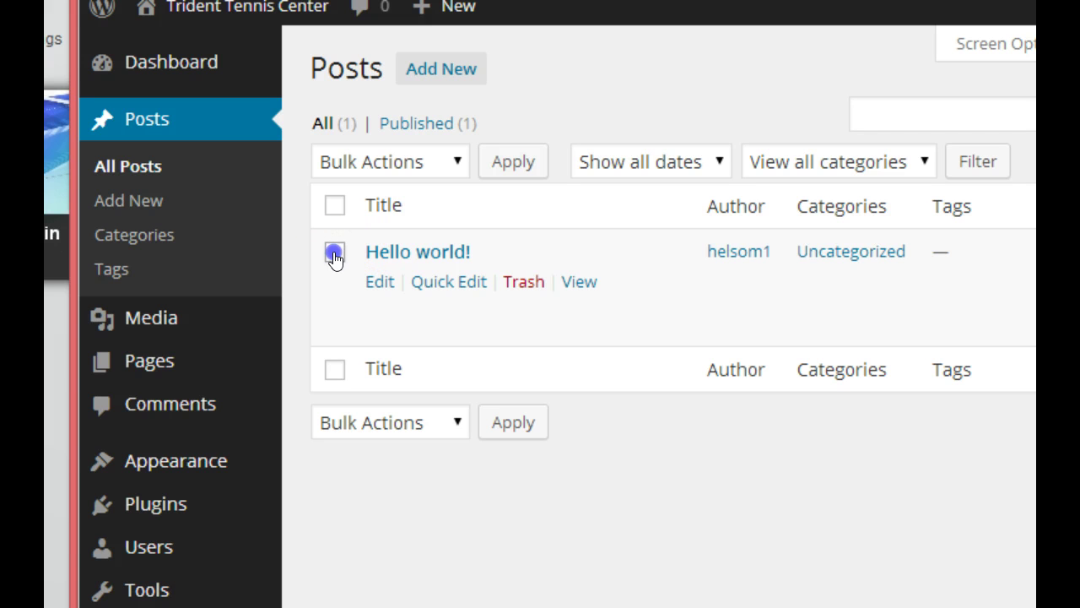
{"action": "left_click", "coordinate": [335, 252]}
{"action": "left_click", "coordinate": [458, 162]}
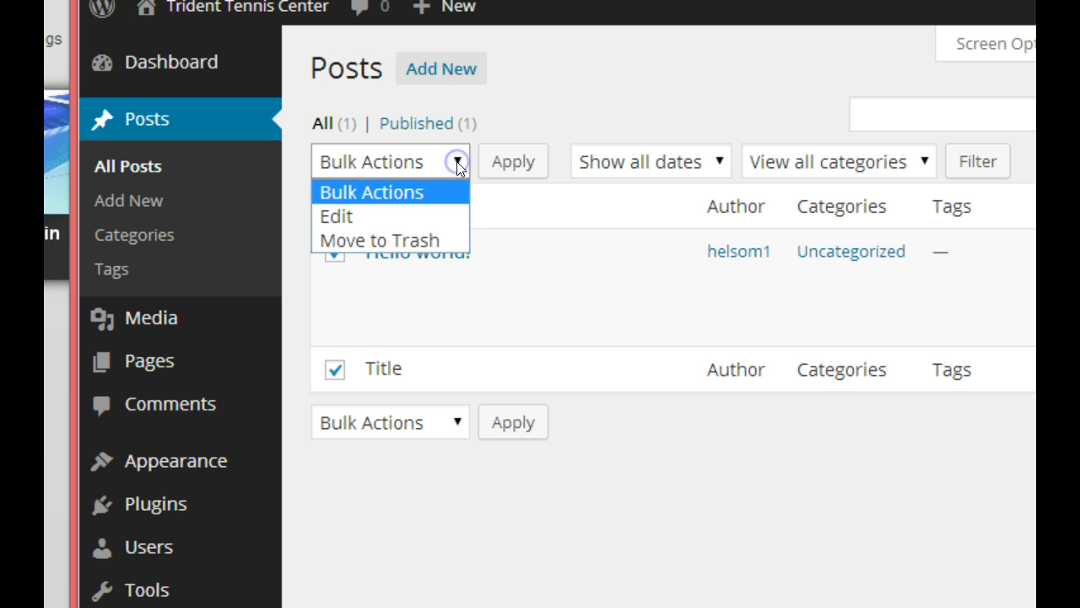
{"action": "left_click", "coordinate": [427, 232]}
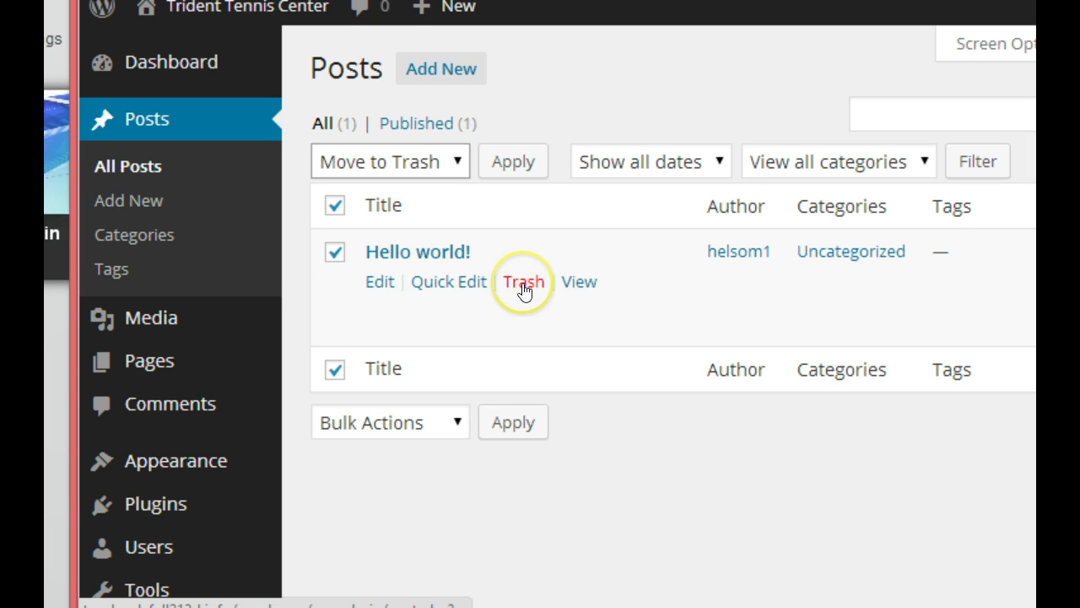
{"action": "left_click", "coordinate": [523, 287]}
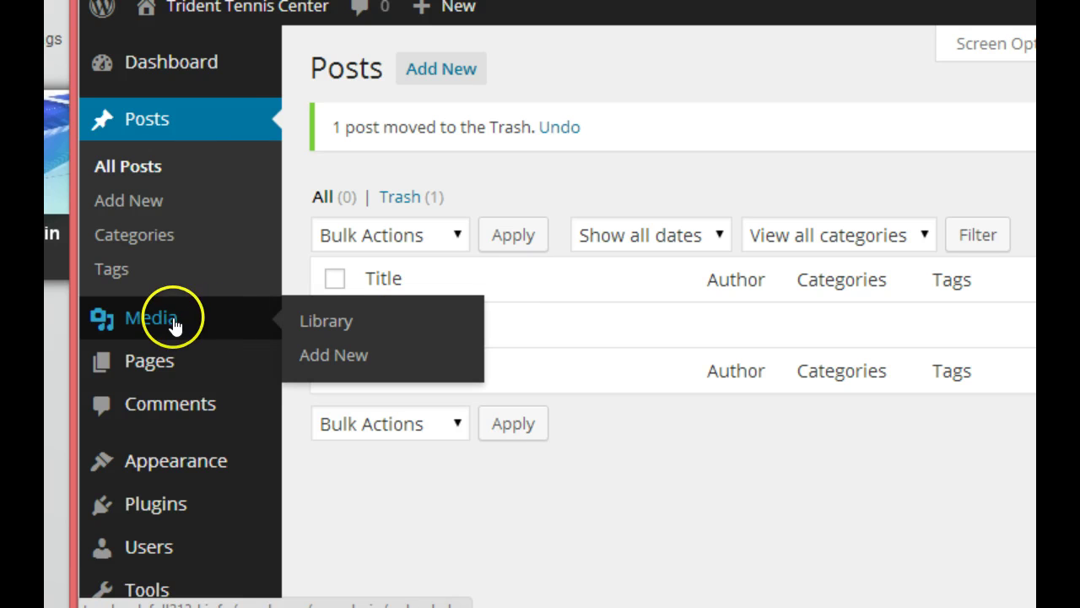
- View the media library, and move the Sample Page to the trash from the list of pages
{"action": "left_click", "coordinate": [172, 323]}
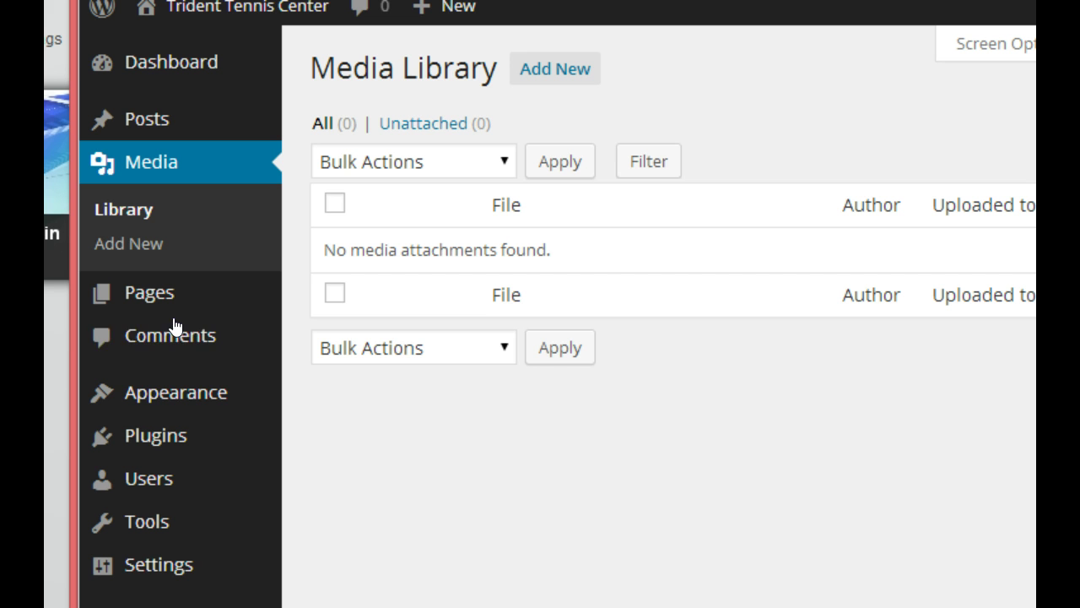
{"action": "mouse_move", "coordinate": [184, 392]}
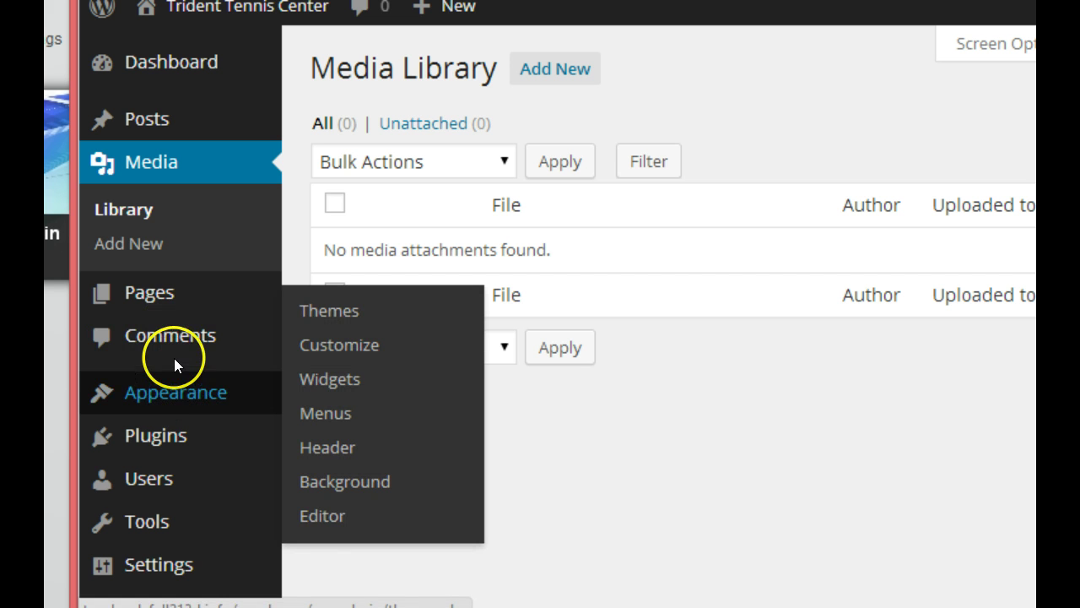
{"action": "mouse_move", "coordinate": [155, 308]}
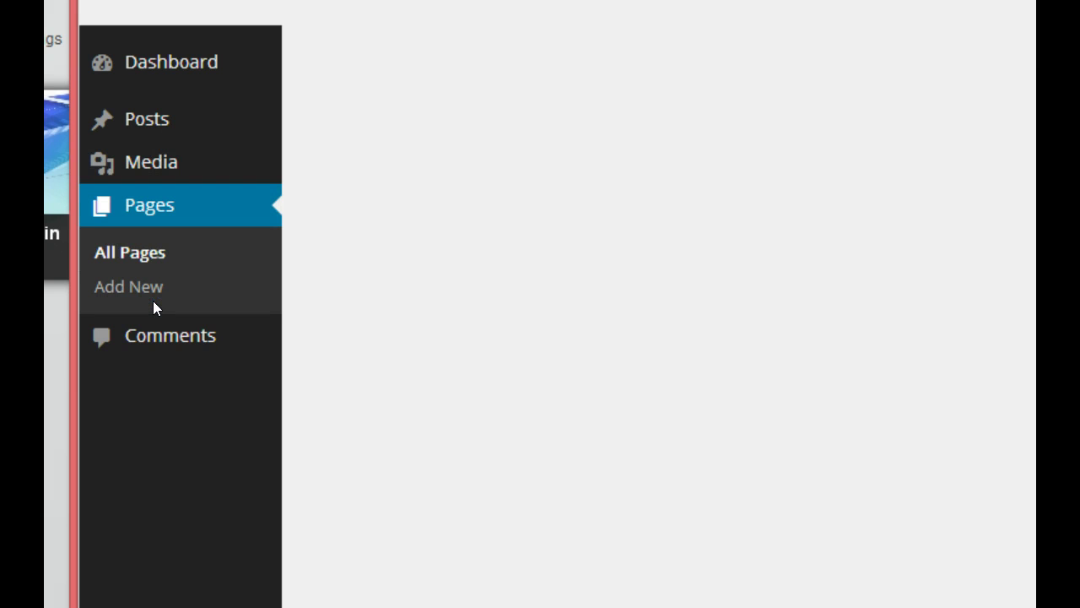
{"action": "mouse_move", "coordinate": [451, 344]}
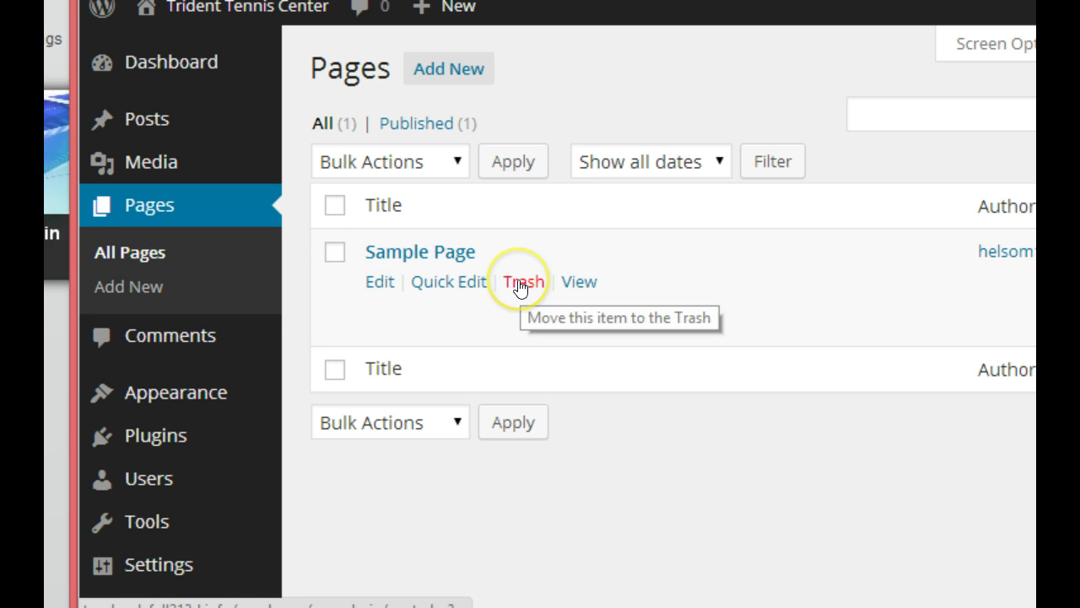
{"action": "left_click", "coordinate": [521, 284]}
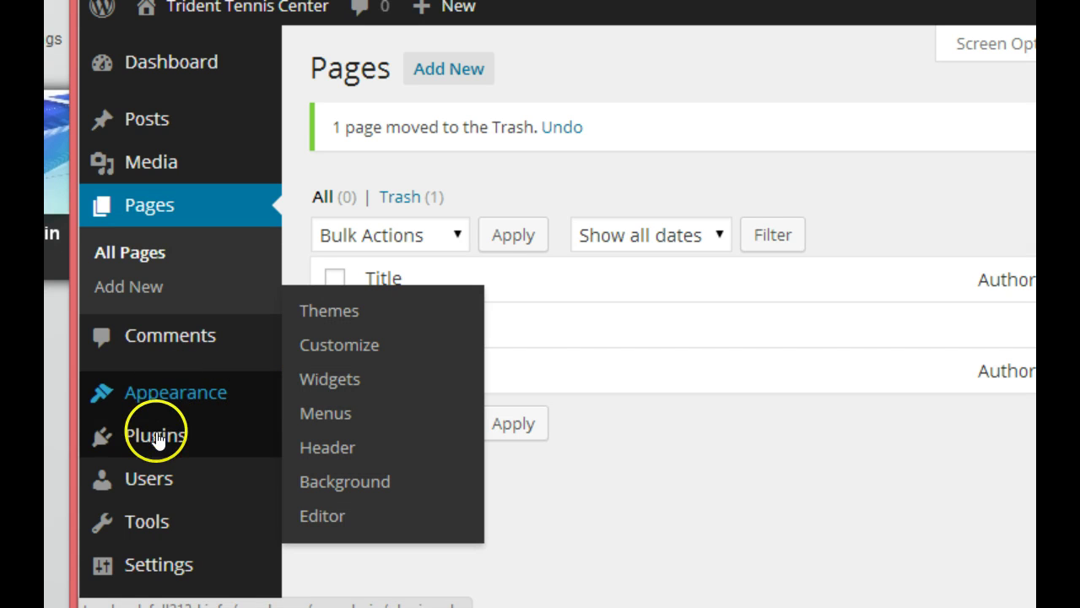
- Delete the Hello Dolly plugin from the installed plugins, confirming the removal of its files
{"action": "left_click", "coordinate": [156, 439]}
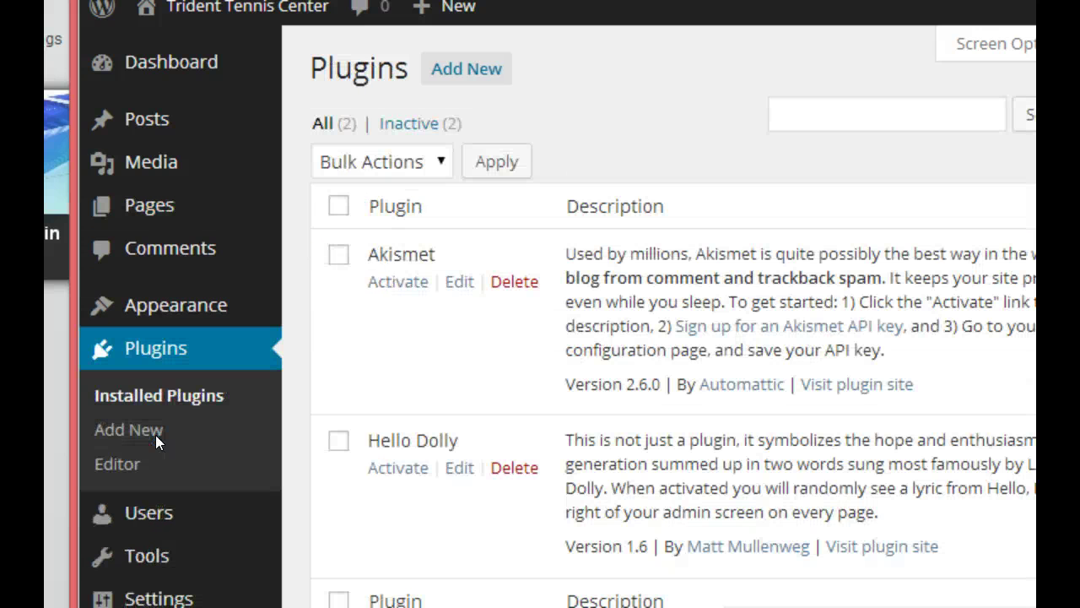
{"action": "left_click", "coordinate": [157, 442]}
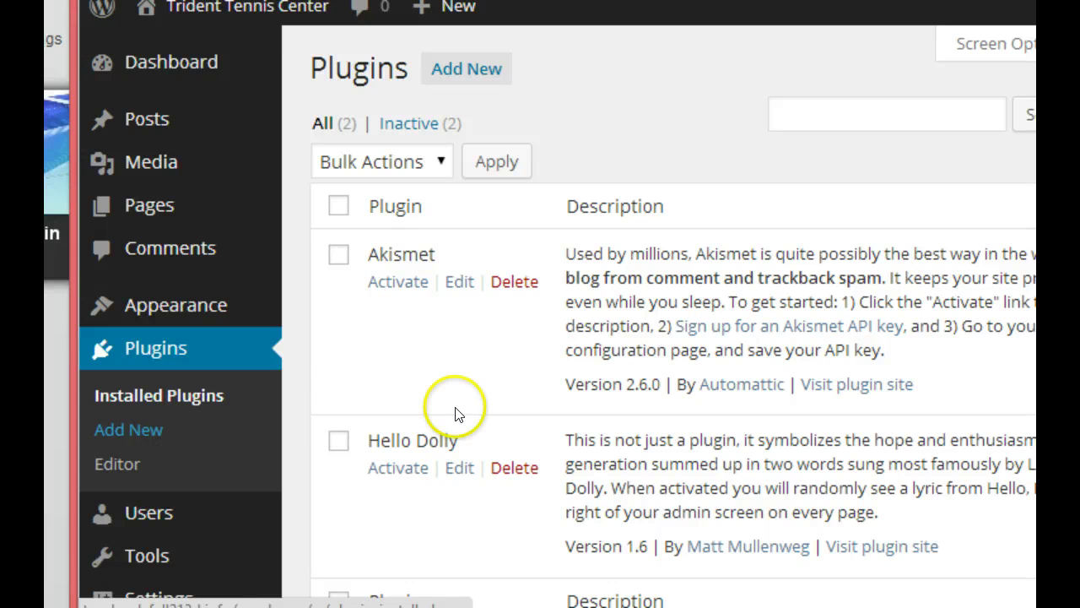
{"action": "left_click", "coordinate": [338, 442]}
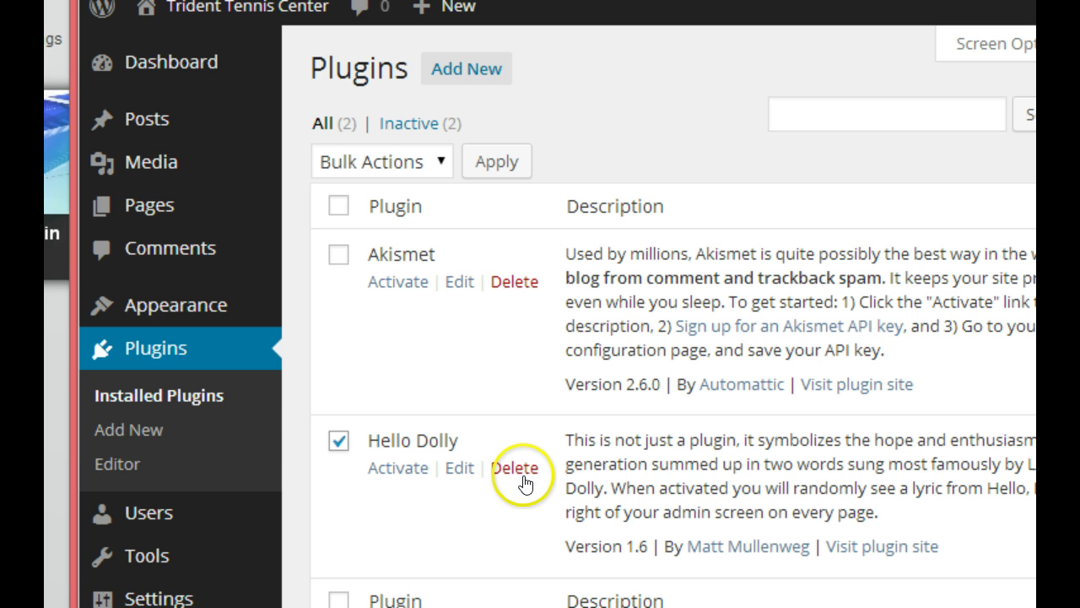
{"action": "left_click", "coordinate": [523, 478]}
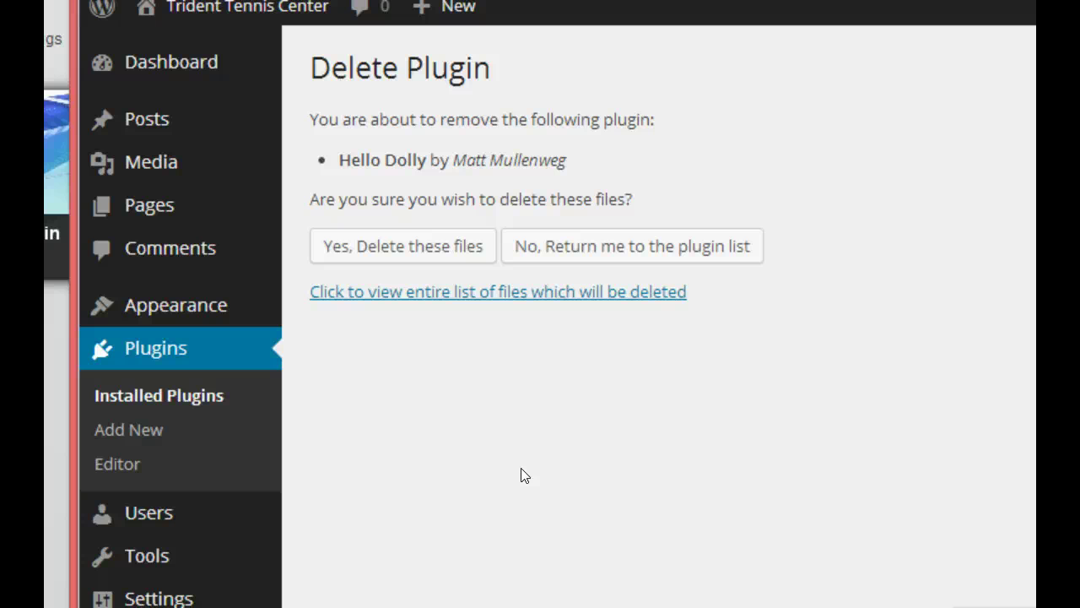
{"action": "left_click", "coordinate": [394, 246]}
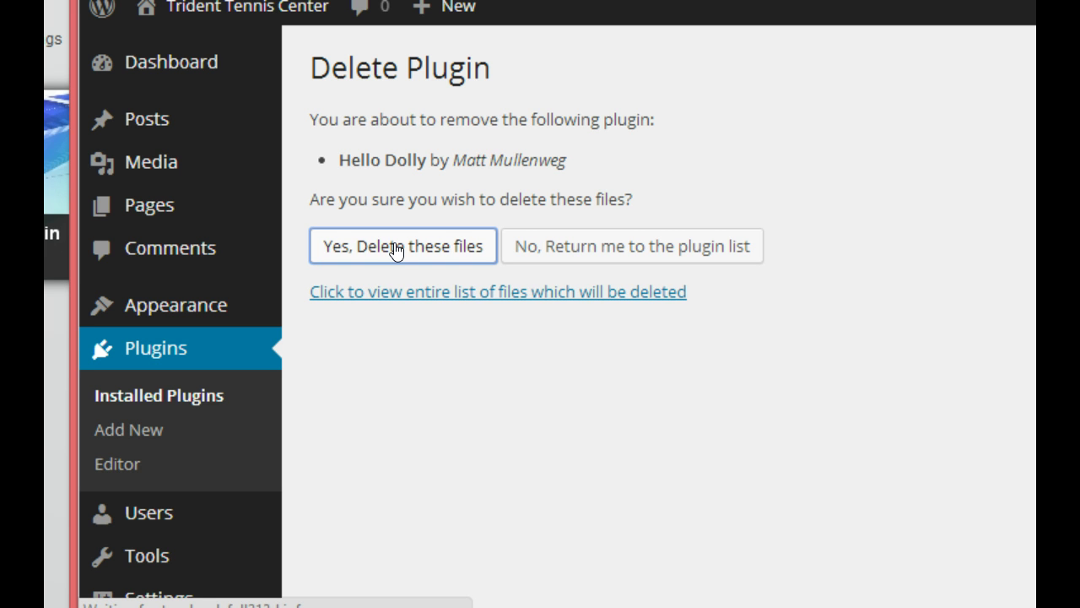